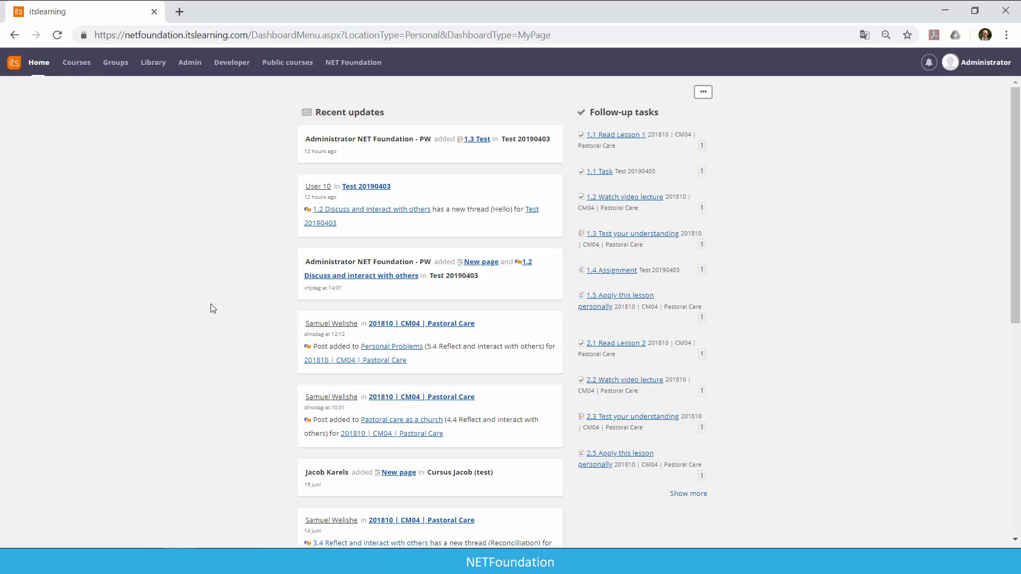
# Open the form for adding a new user in the administration's user and access rights area.
pyautogui.click(190, 62)
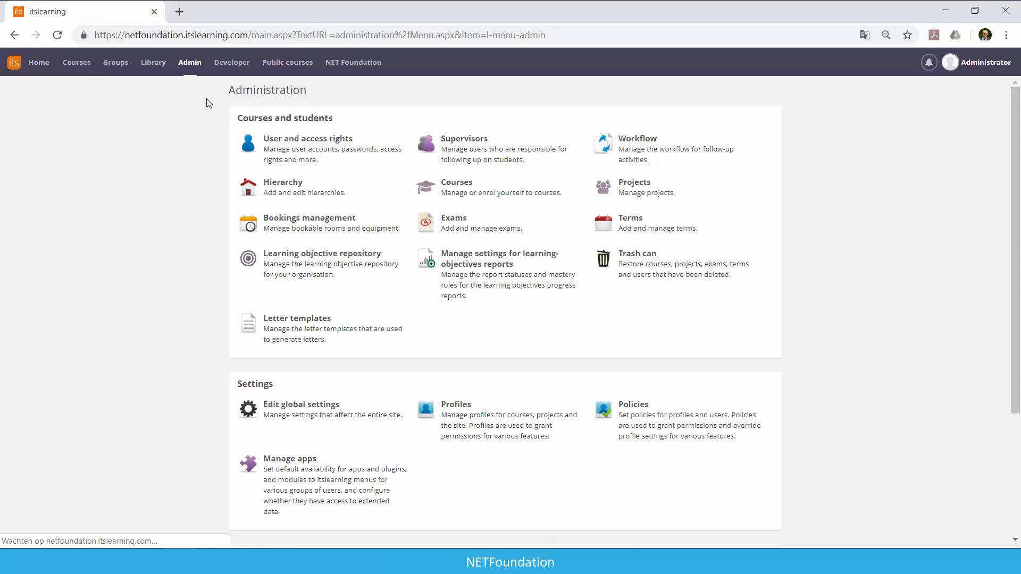
pyautogui.click(277, 149)
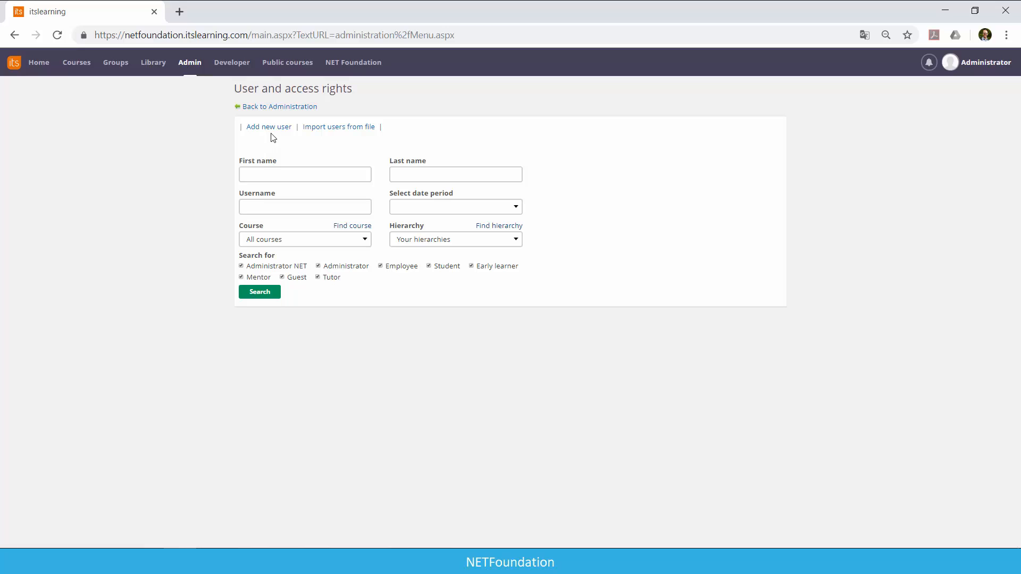
pyautogui.click(269, 128)
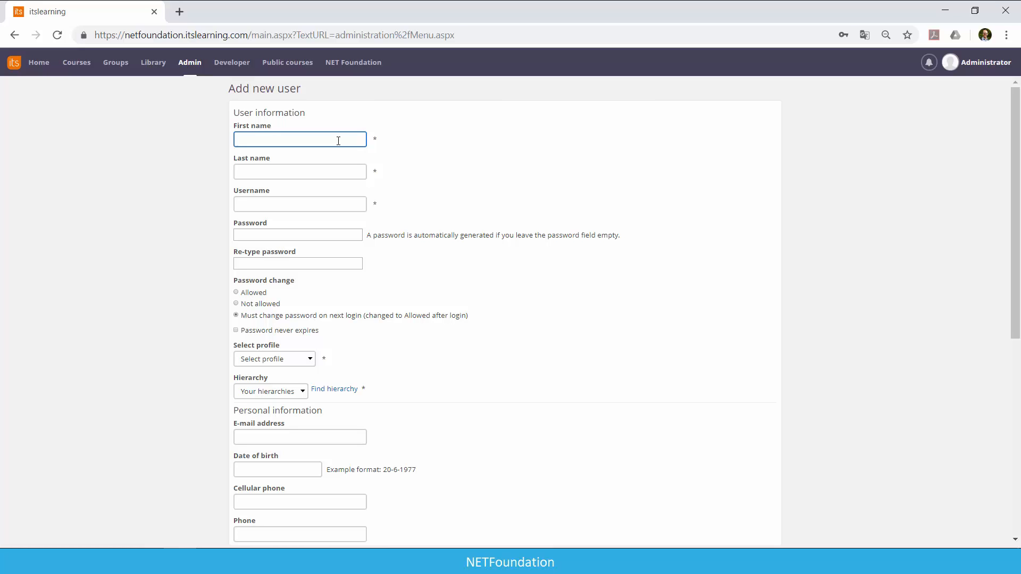
# Enter User as the first name, 12 as the last name and testuser12 as the username.
pyautogui.write('User')
pyautogui.press('Tab')
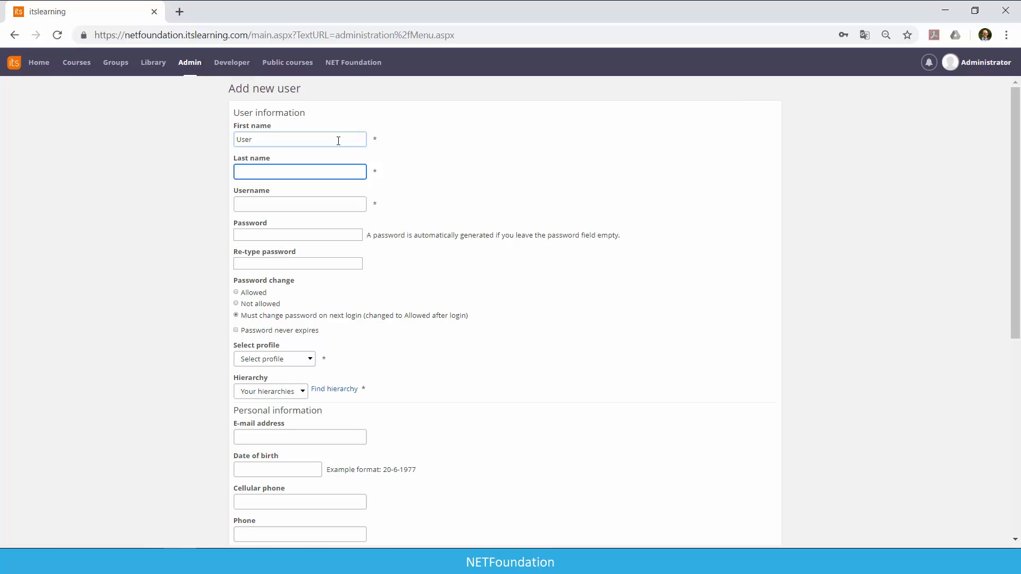
pyautogui.write('12')
pyautogui.press('Tab')
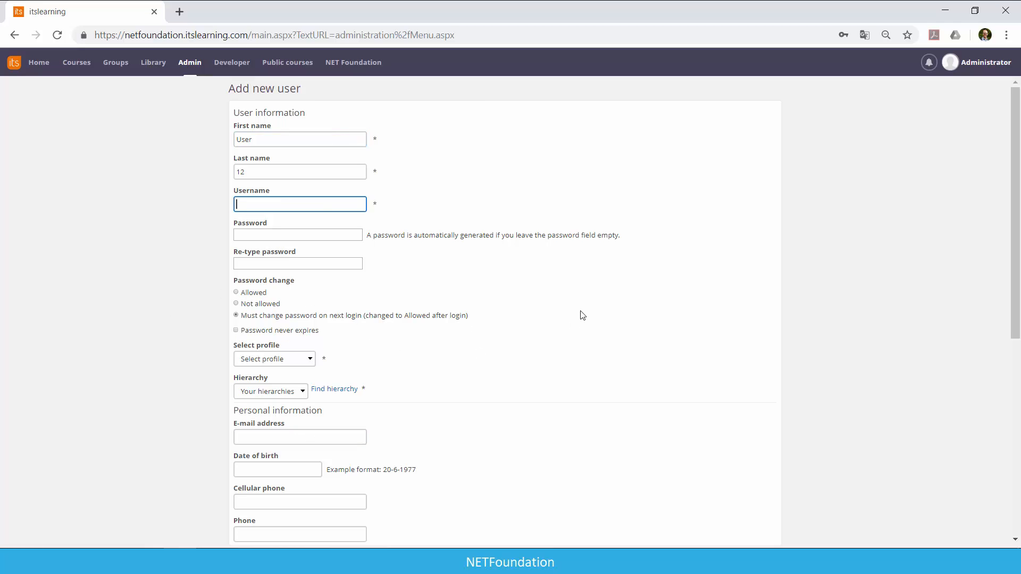
pyautogui.write('test')
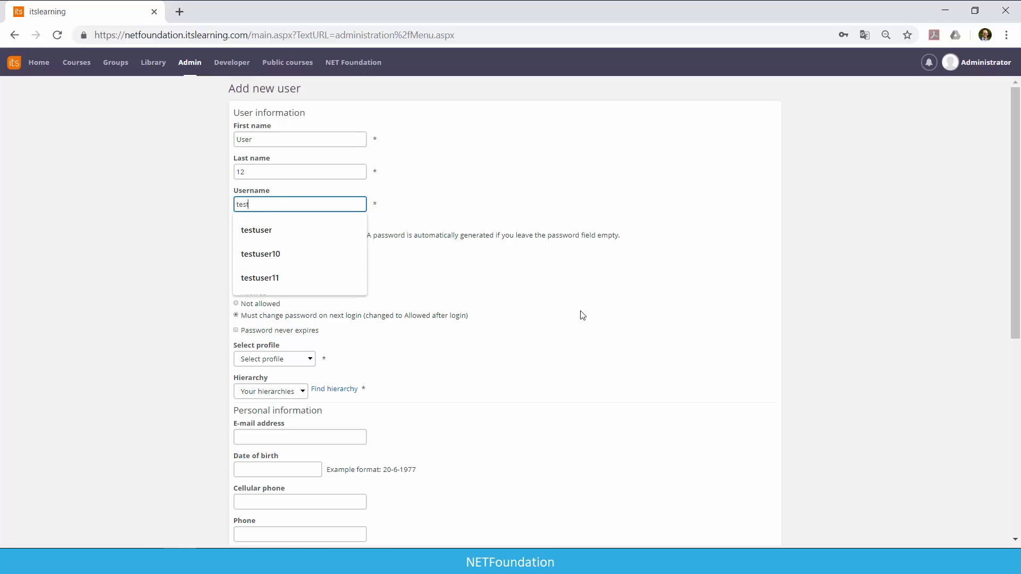
pyautogui.write('user12')
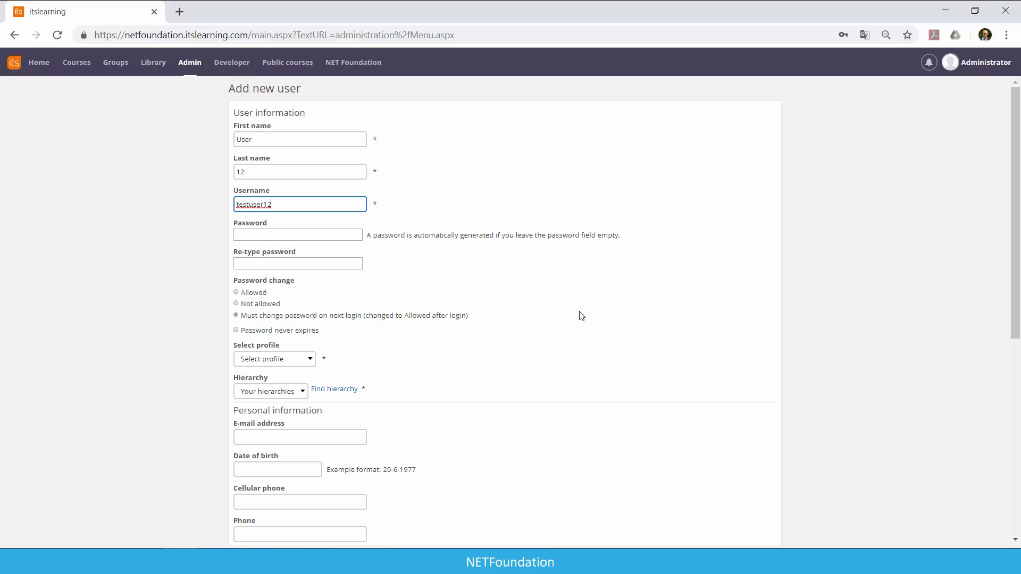
# Assign the new user the Student profile and choose NET Foundation as the hierarchy.
pyautogui.scroll(-1, 549, 370)
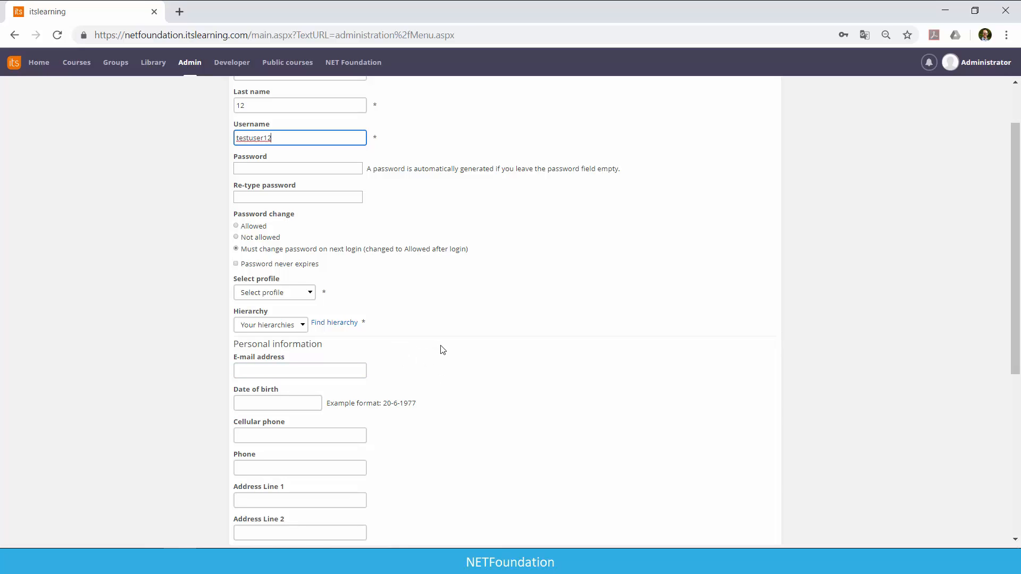
pyautogui.scroll(-1, 410, 343)
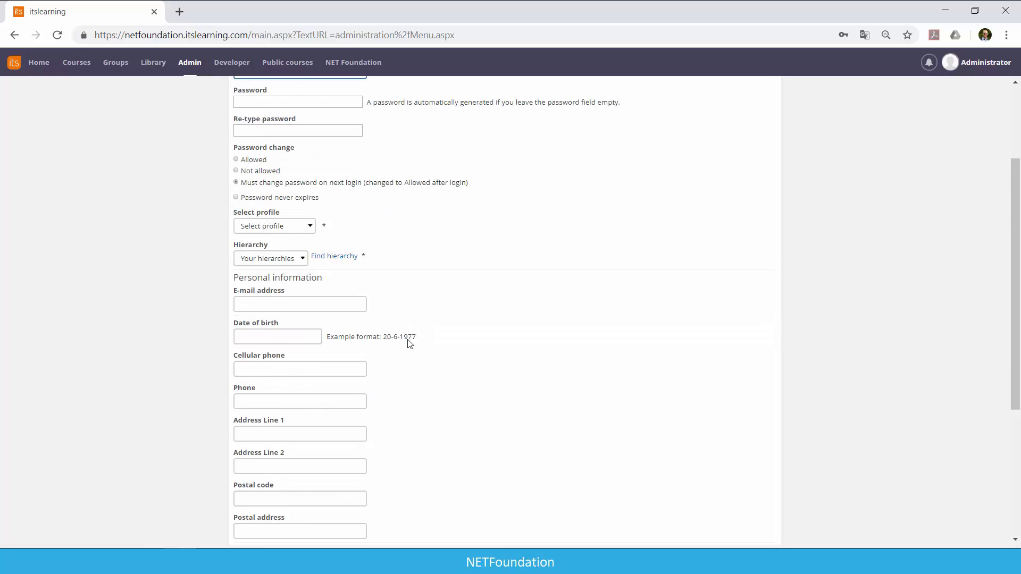
pyautogui.scroll(-4, 410, 344)
pyautogui.scroll(4, 408, 344)
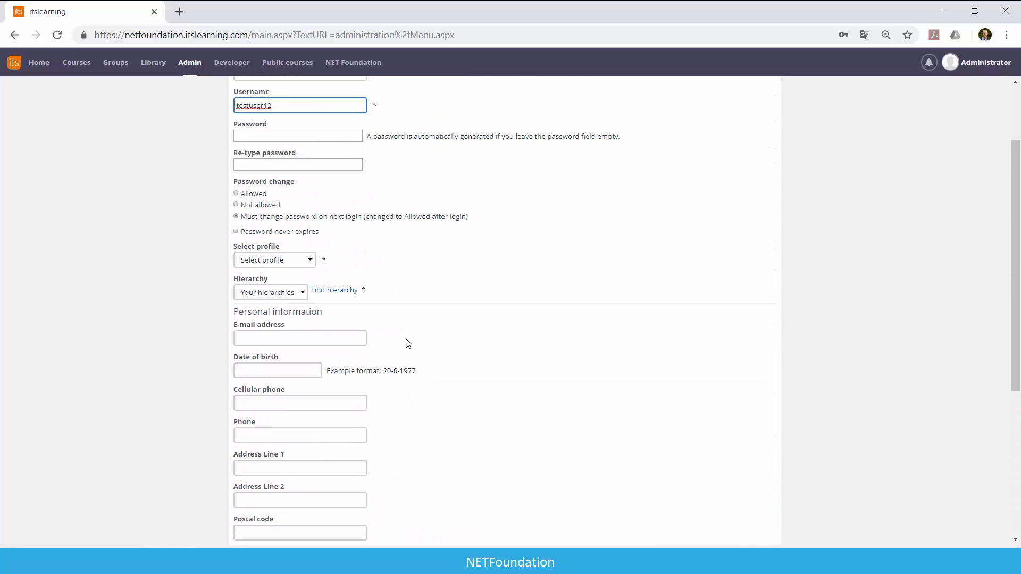
pyautogui.click(304, 263)
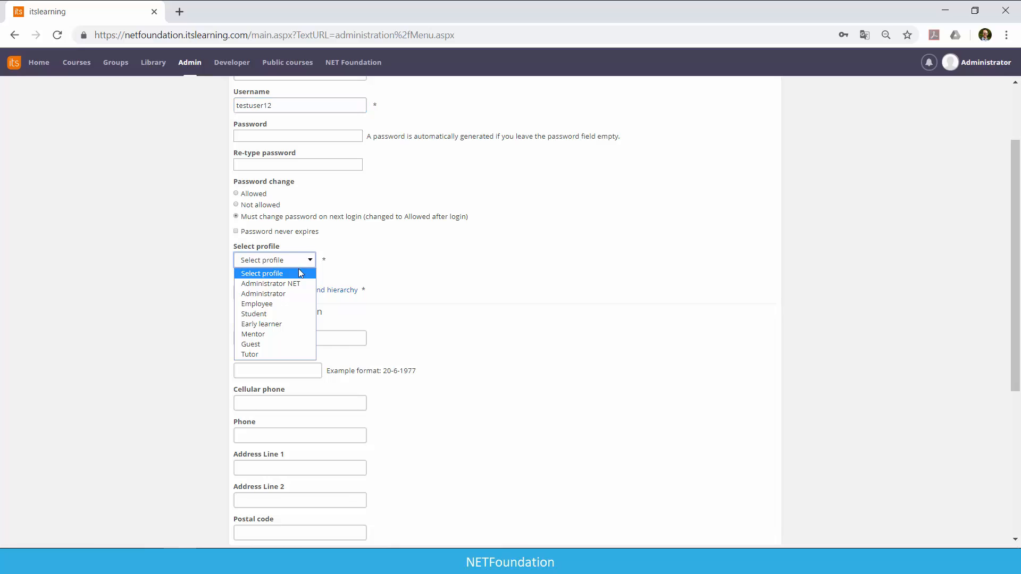
pyautogui.click(284, 313)
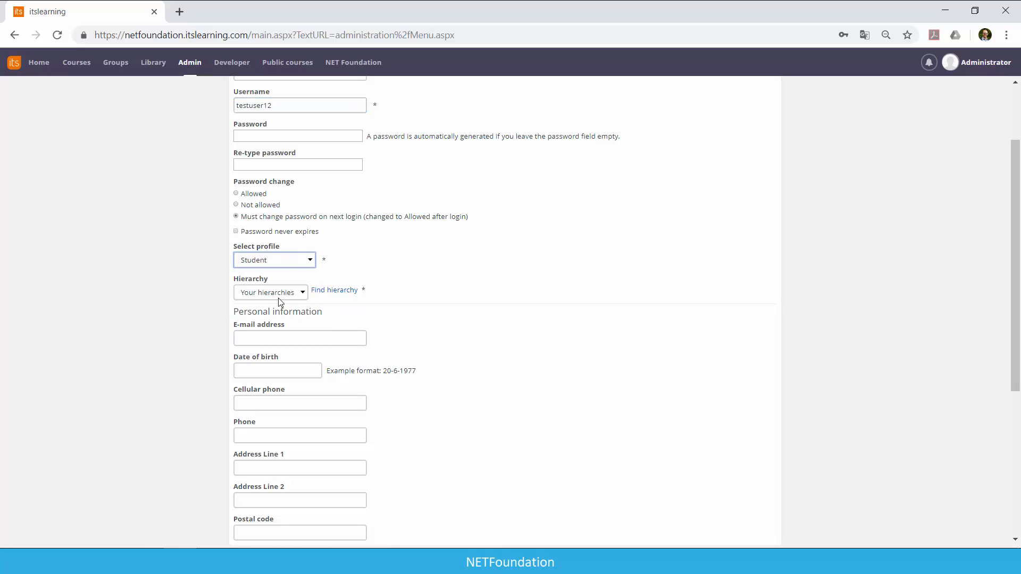
pyautogui.click(323, 292)
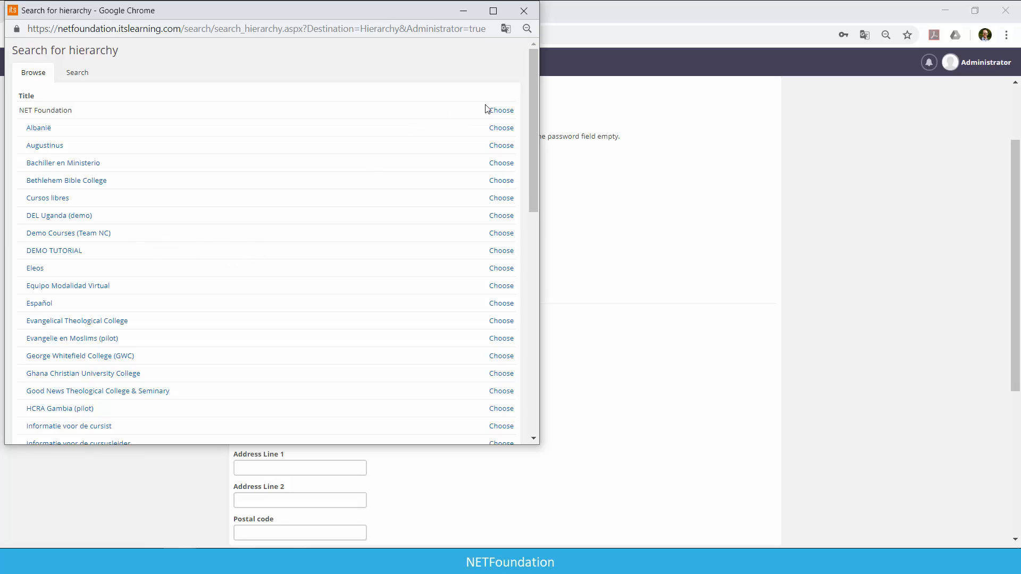
pyautogui.click(500, 110)
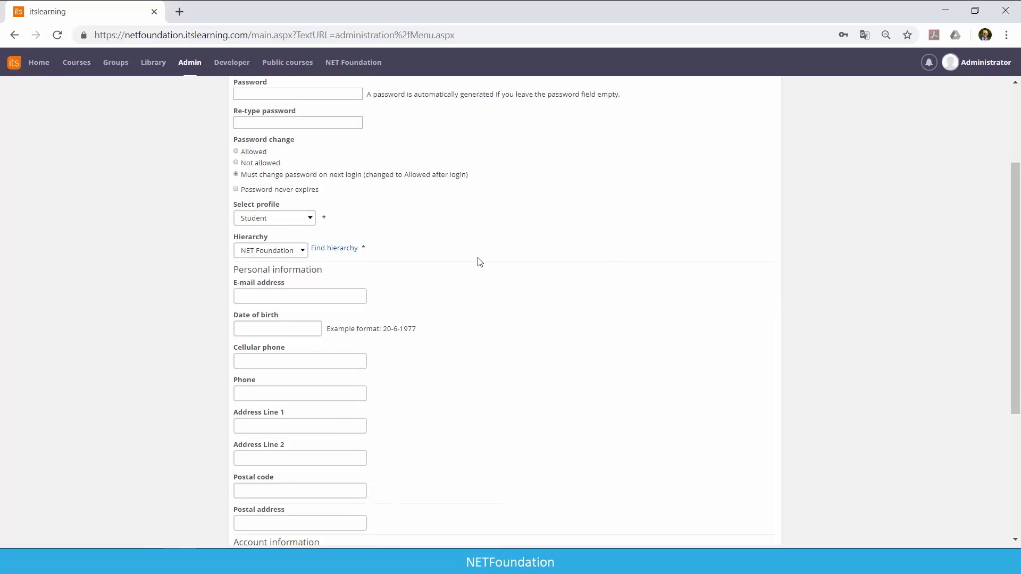
# Fill in the new user's e-mail address and save the user account.
pyautogui.scroll(-5, 480, 261)
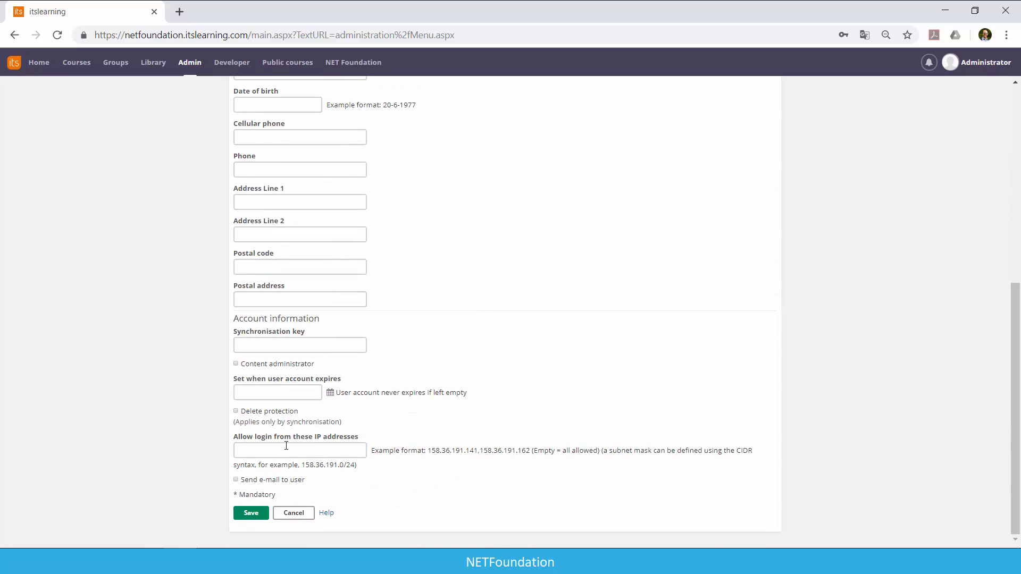
pyautogui.scroll(3, 327, 372)
pyautogui.click(306, 205)
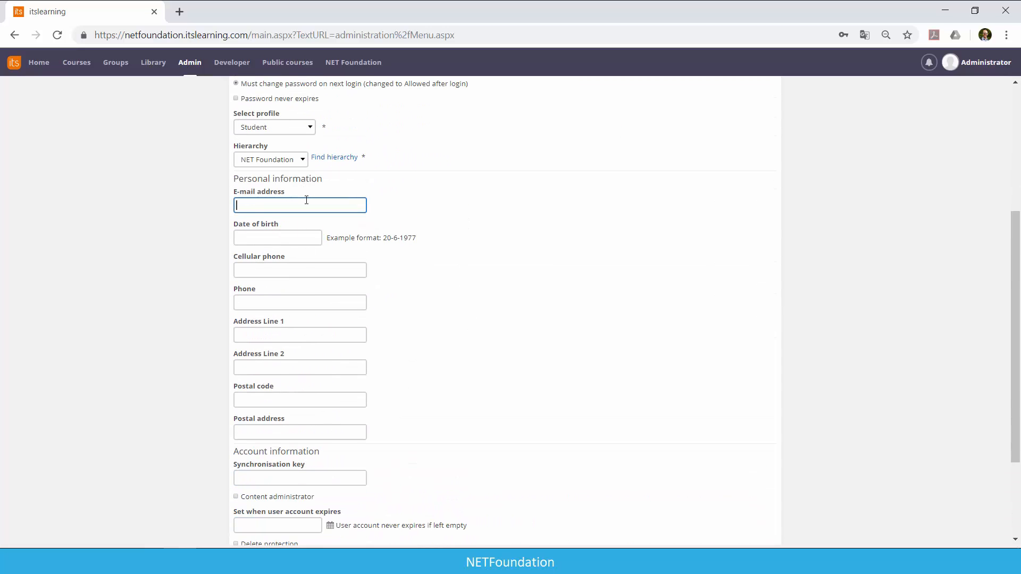
pyautogui.scroll(-3, 378, 298)
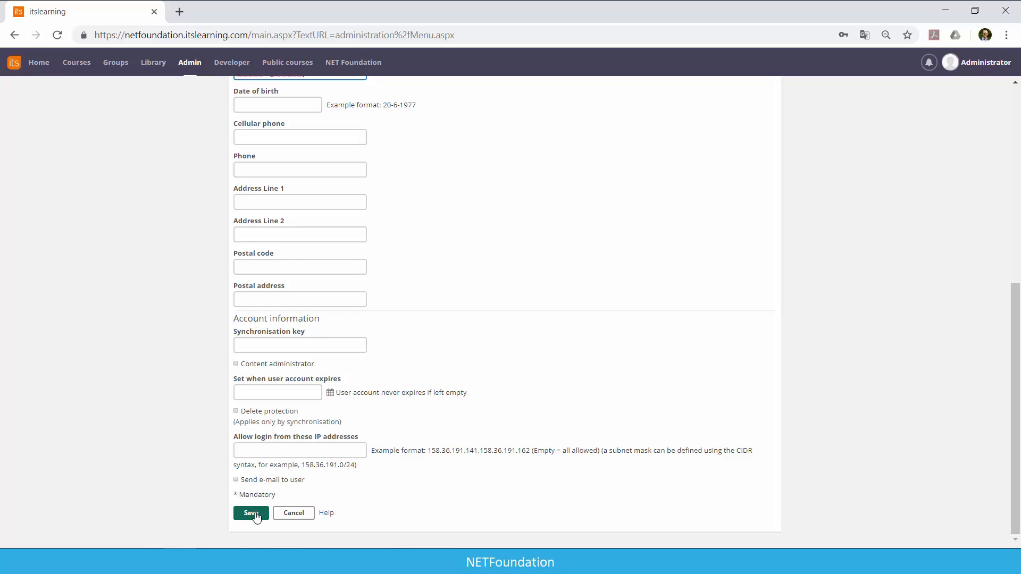
pyautogui.scroll(3, 191, 496)
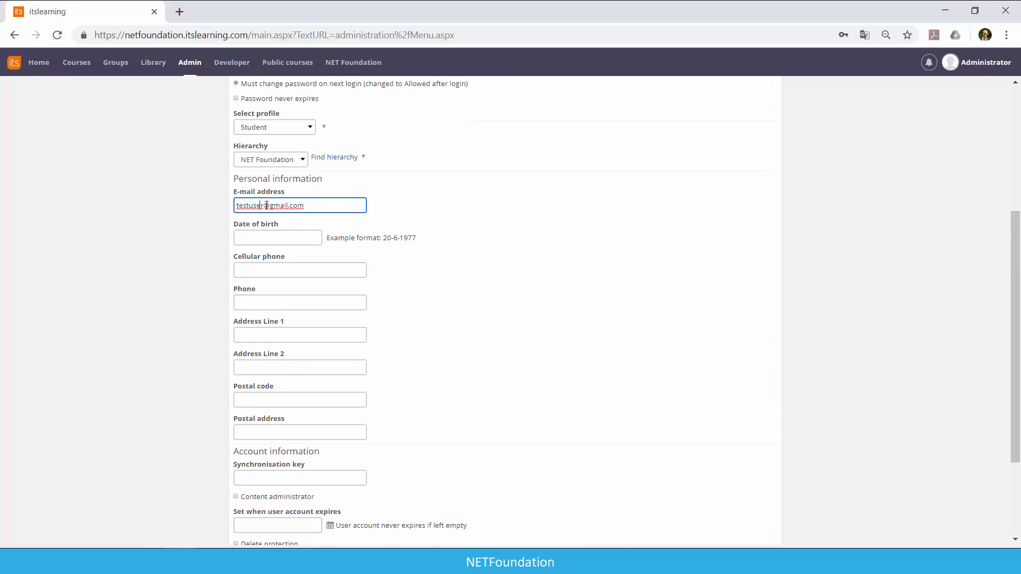
pyautogui.write('14832')
pyautogui.scroll(-2, 245, 218)
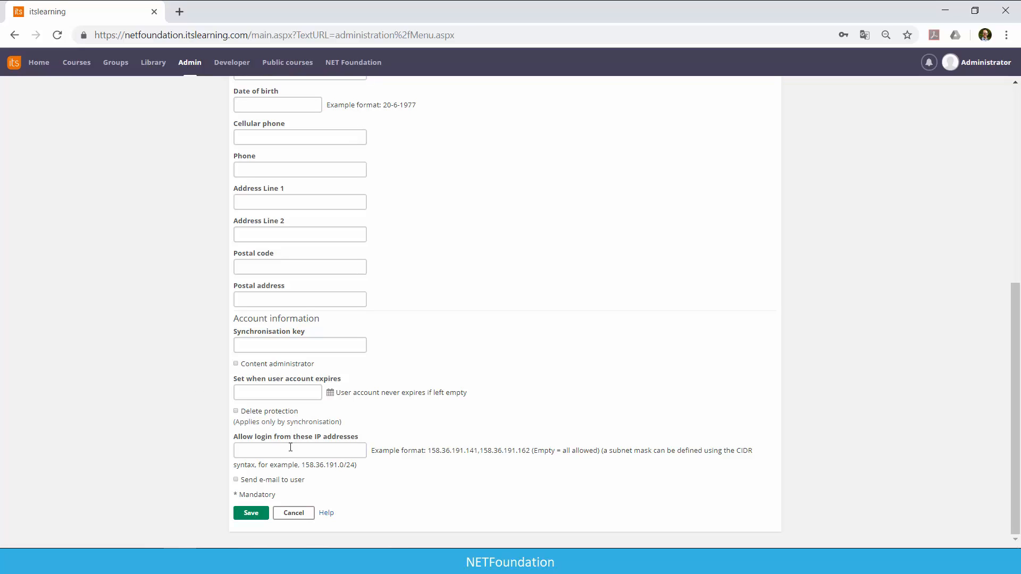
pyautogui.click(309, 513)
# Switch to the USERS workbook in Excel and widen the First Name, Last Name and Email columns.
pyautogui.click(446, 562)
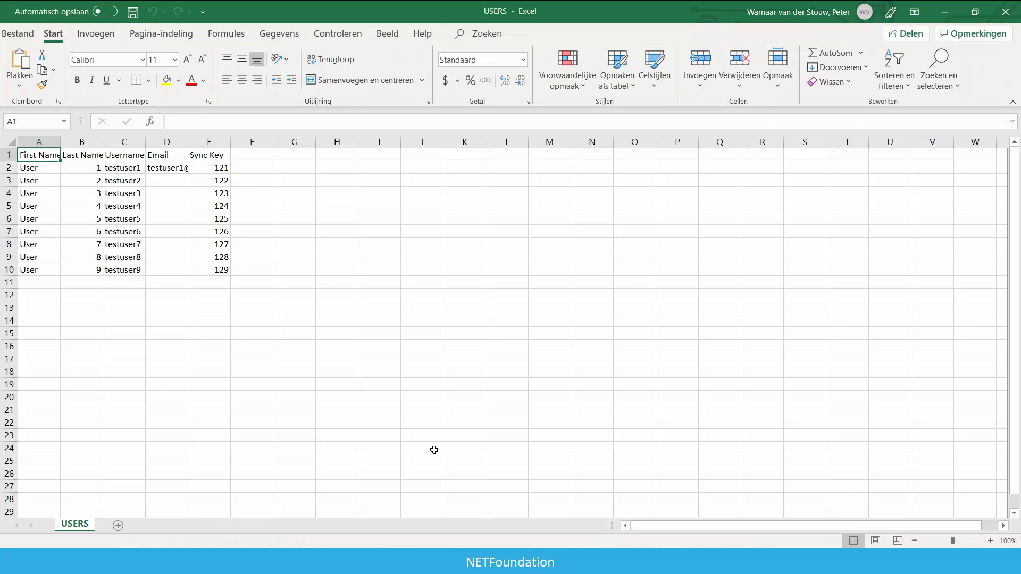
pyautogui.moveTo(61, 140); pyautogui.dragTo(146, 142)
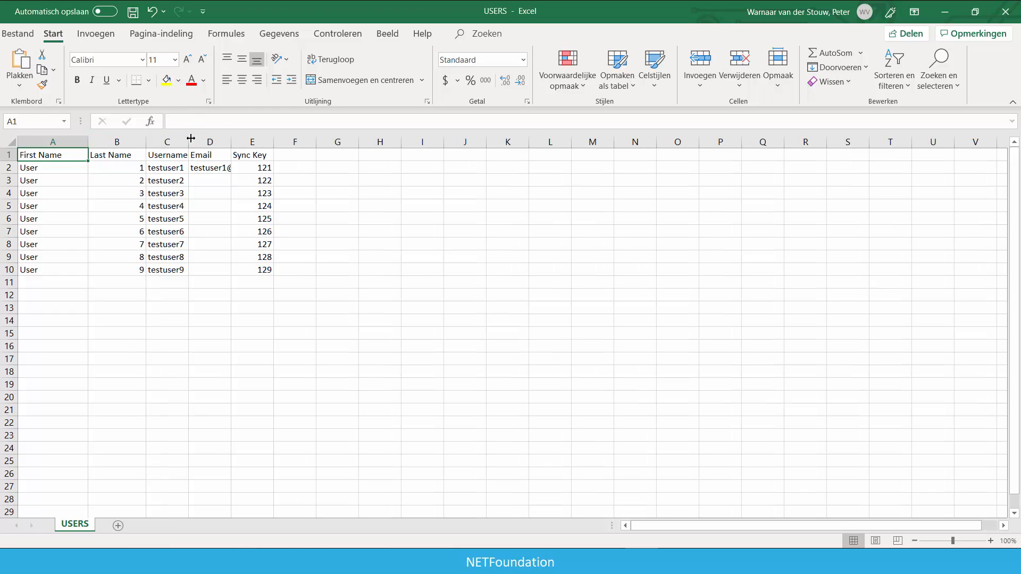
pyautogui.moveTo(226, 140); pyautogui.dragTo(257, 141)
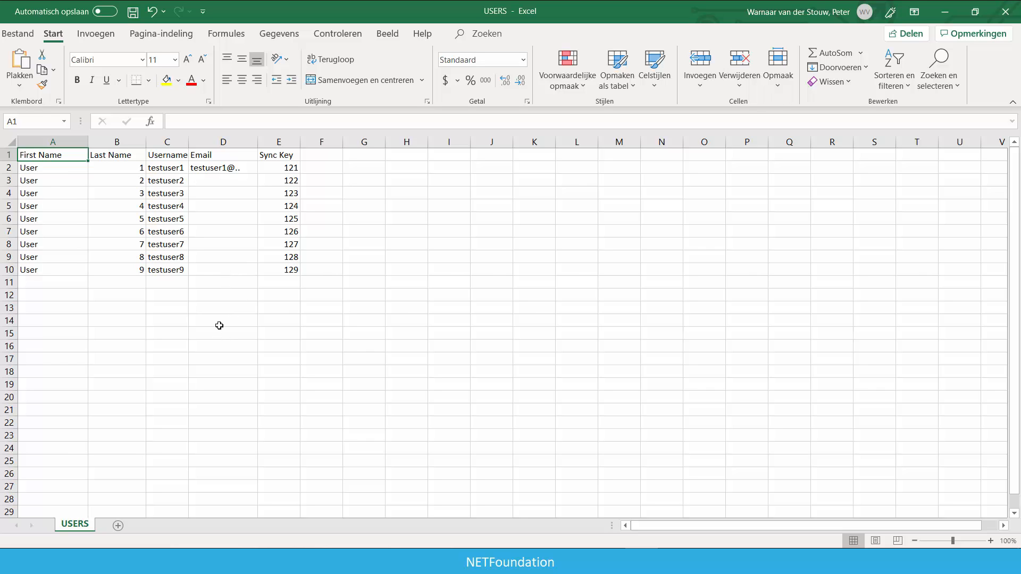
# Check the CSV UTF-8 file type among the save options for the USERS workbook, and close it without saving changes.
pyautogui.click(22, 32)
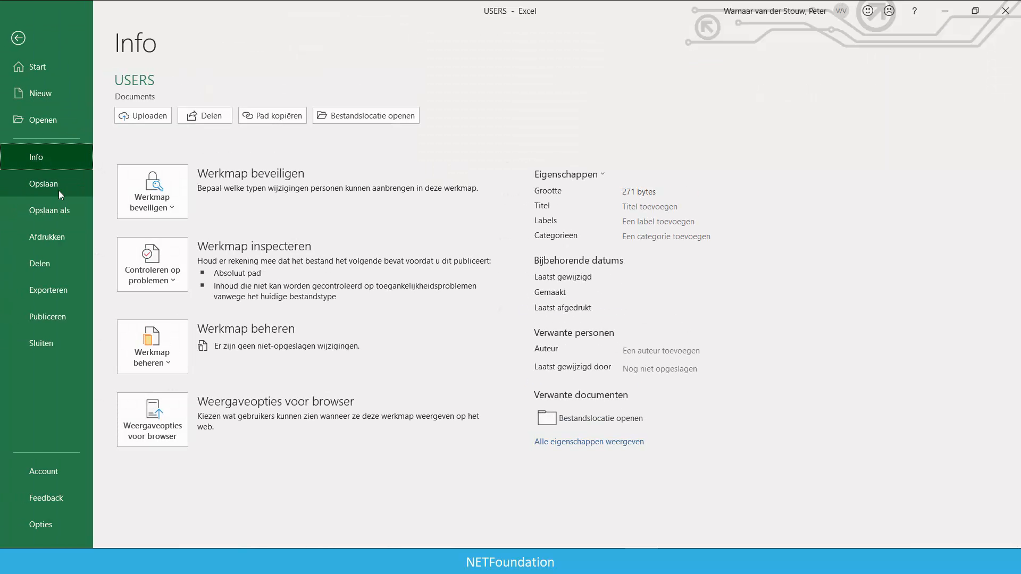
pyautogui.click(66, 291)
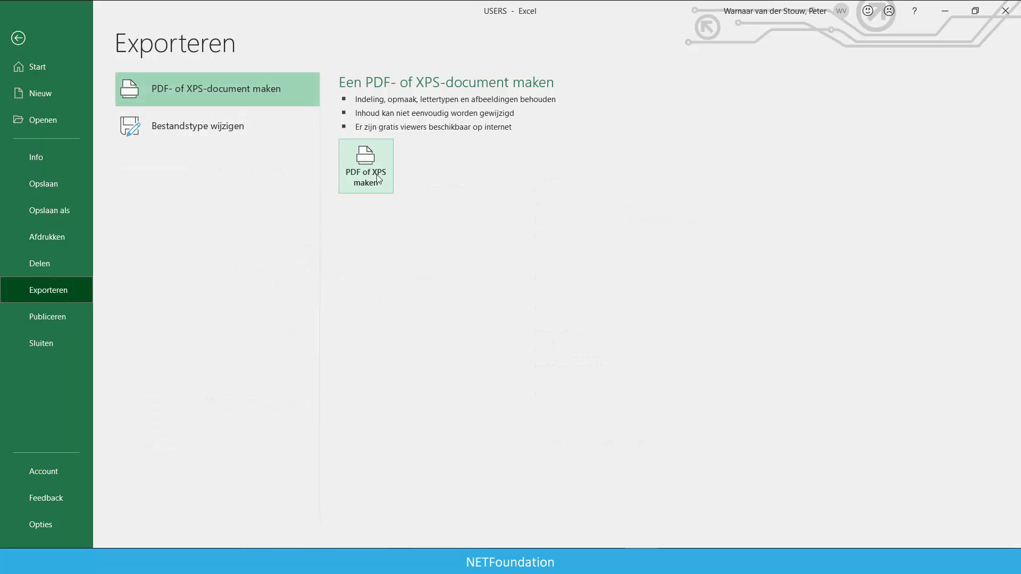
pyautogui.click(53, 215)
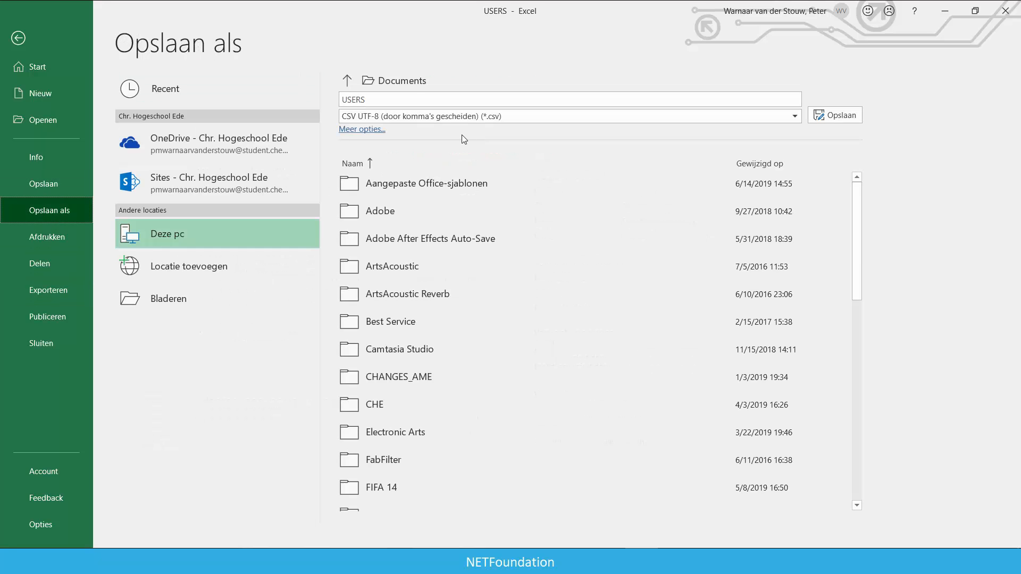
pyautogui.click(445, 115)
pyautogui.click(445, 115)
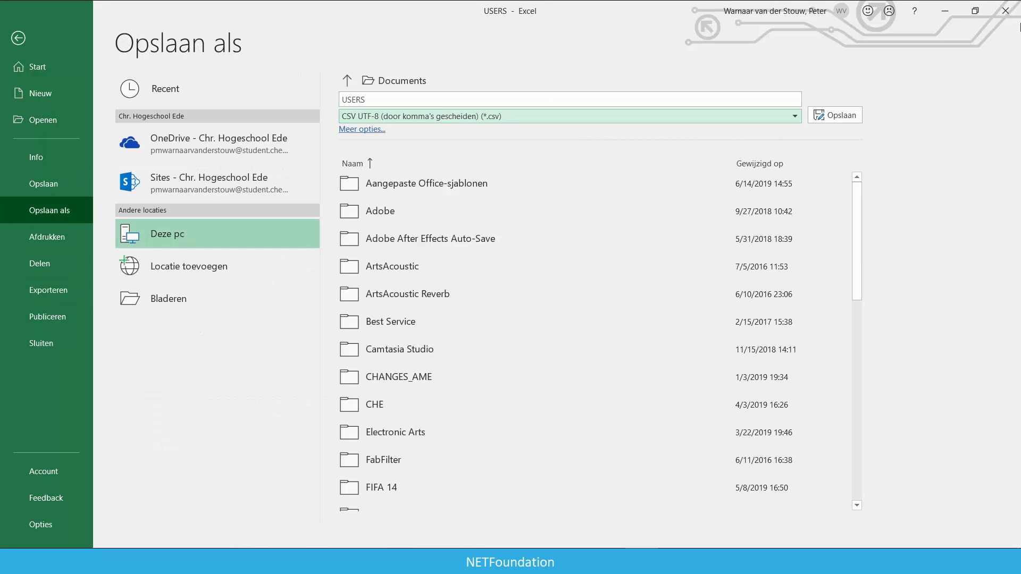
pyautogui.click(1005, 9)
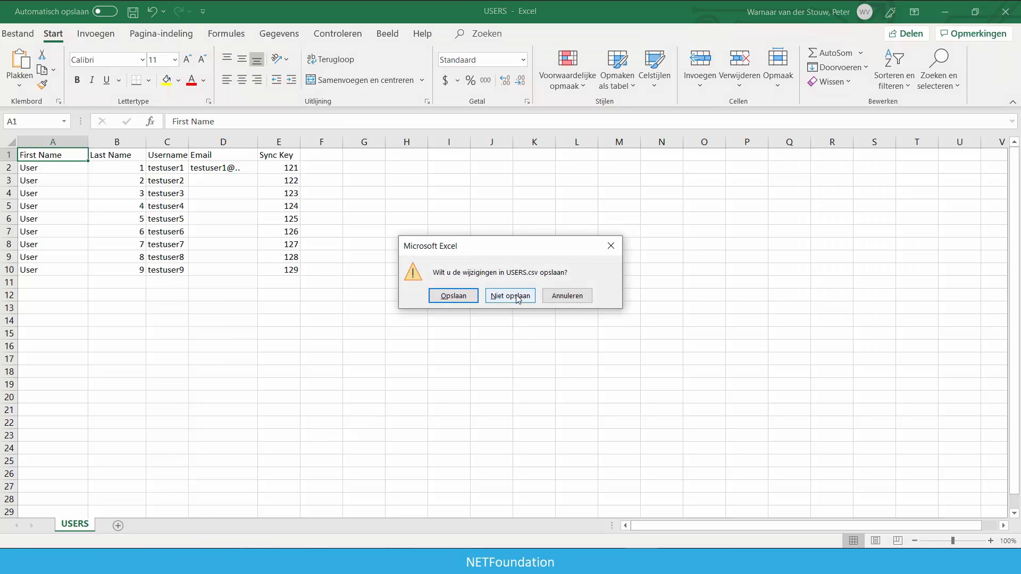
pyautogui.click(518, 298)
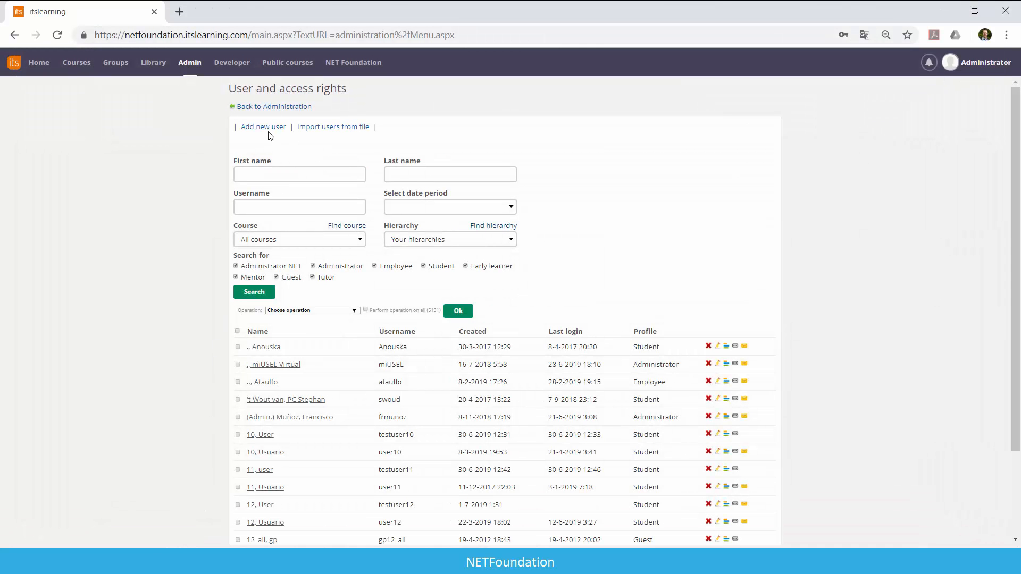
# Start importing users from a file, upload USERS.csv and continue to the field mapping with the default separator.
pyautogui.click(327, 128)
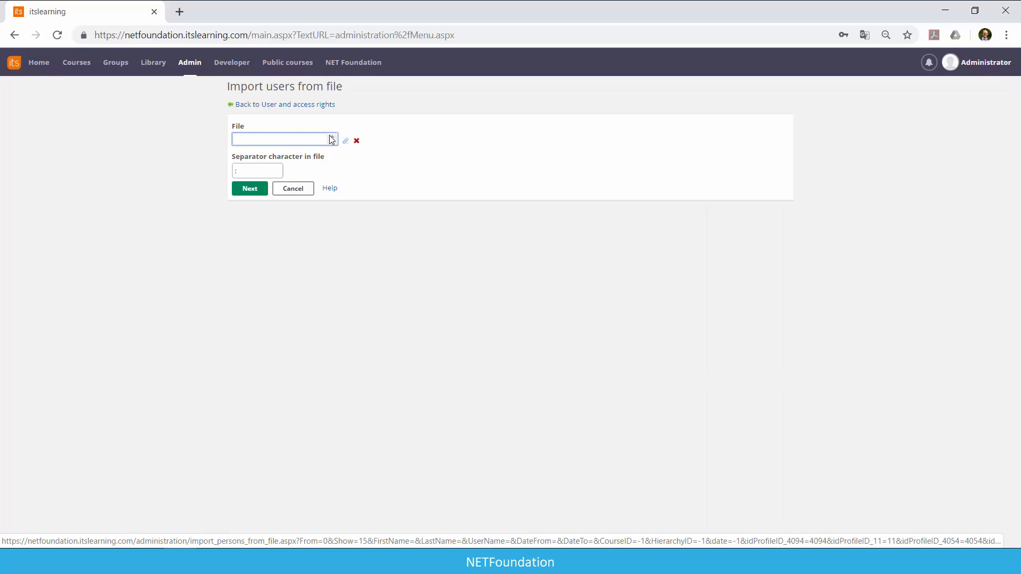
pyautogui.click(346, 141)
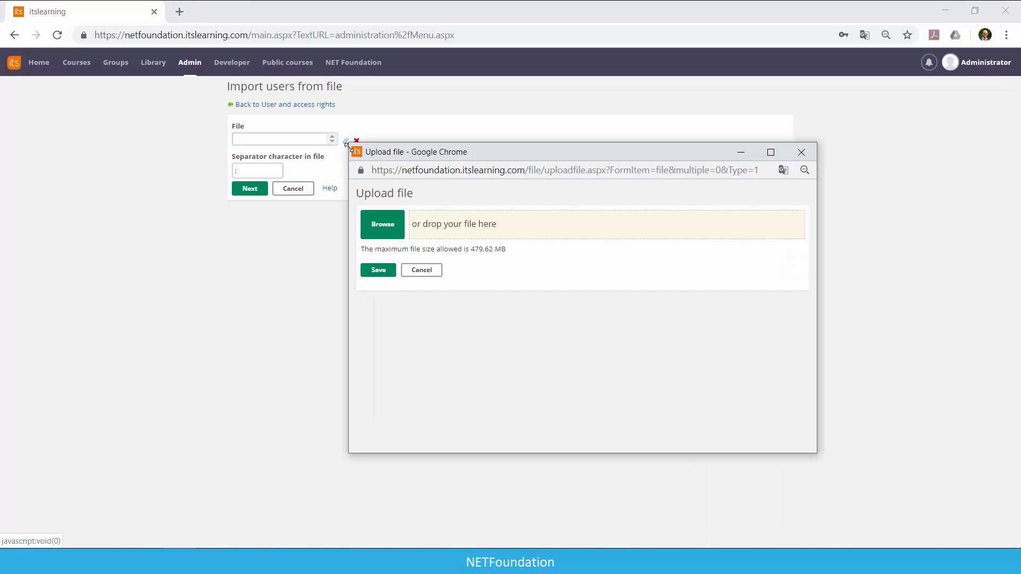
pyautogui.click(382, 224)
pyautogui.click(114, 369)
pyautogui.doubleClick(255, 236)
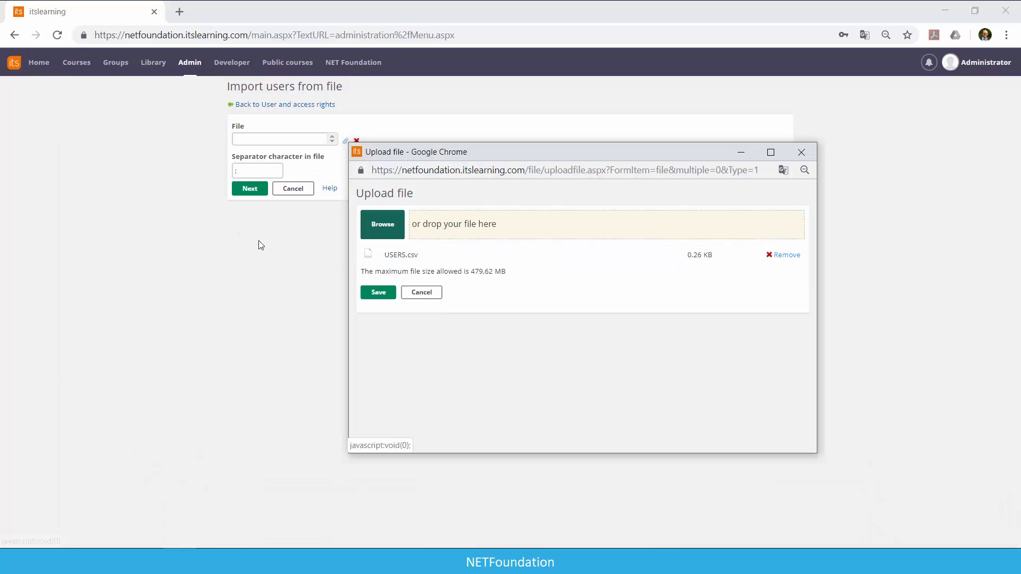
pyautogui.click(378, 292)
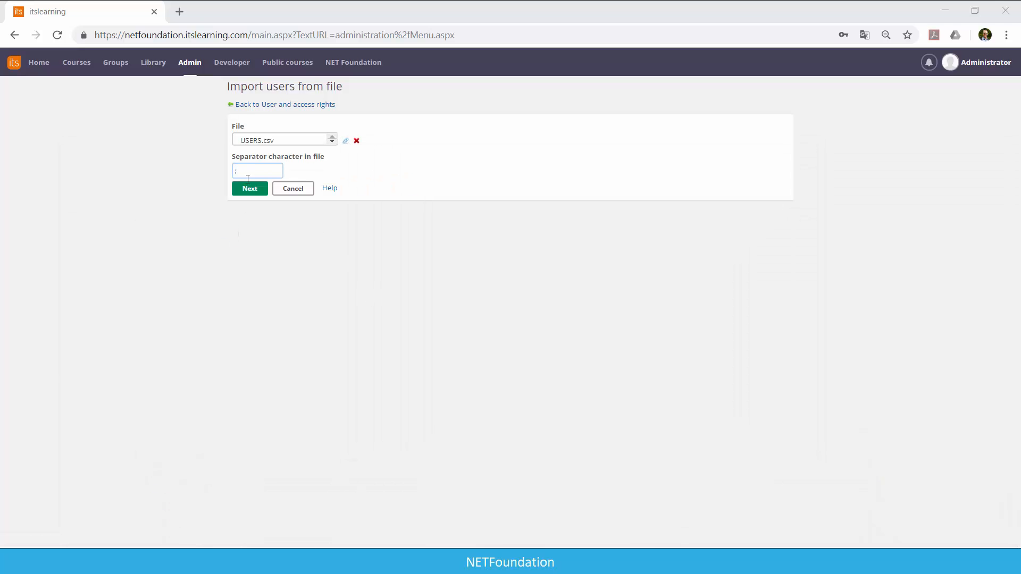
pyautogui.click(253, 190)
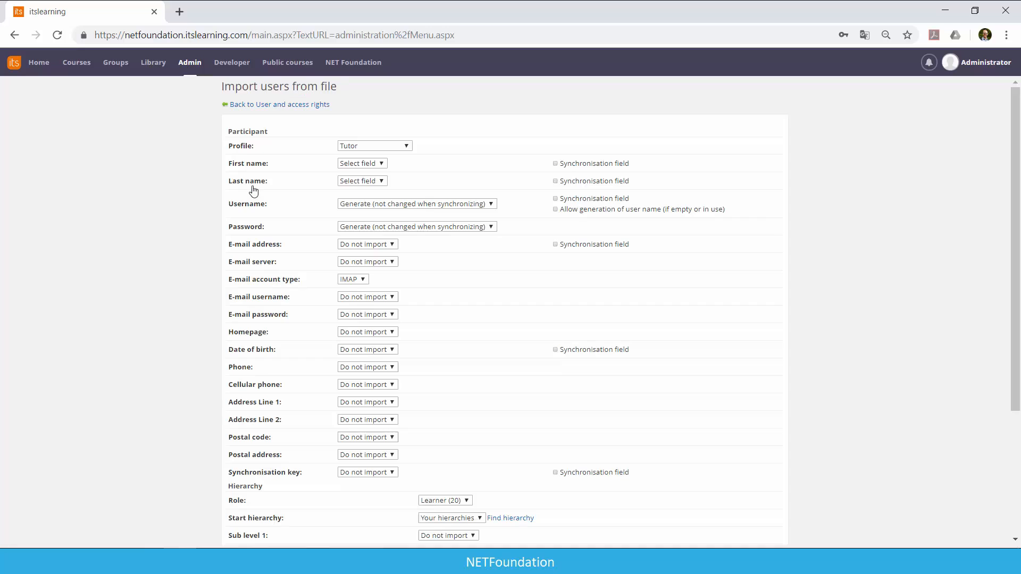
# Set the import profile to Student and map the first name, last name and username to the file's First Name, Last Name and Username columns.
pyautogui.click(387, 146)
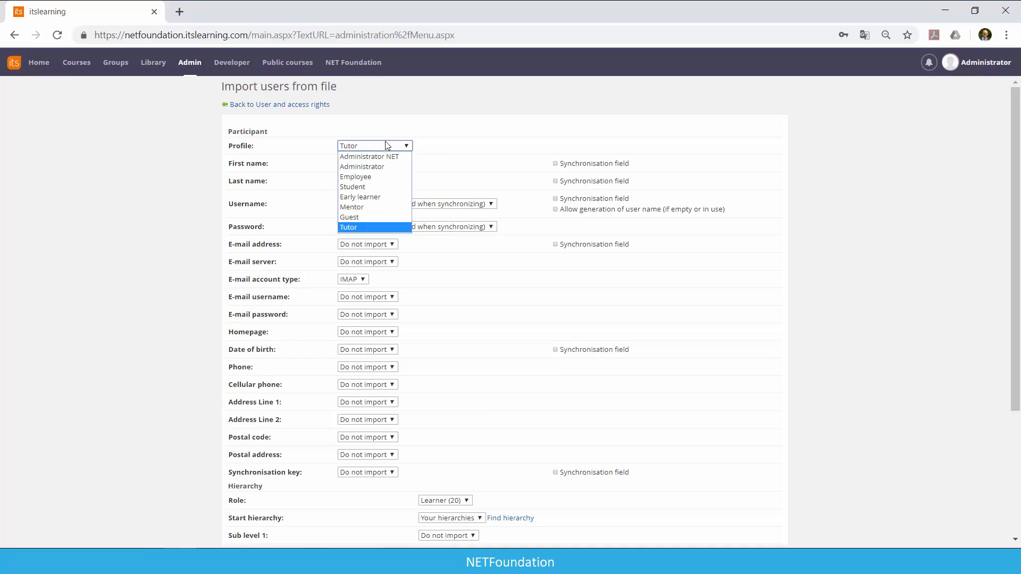
pyautogui.click(375, 186)
pyautogui.click(370, 163)
pyautogui.click(369, 184)
pyautogui.click(368, 180)
pyautogui.click(367, 211)
pyautogui.click(370, 203)
pyautogui.click(367, 244)
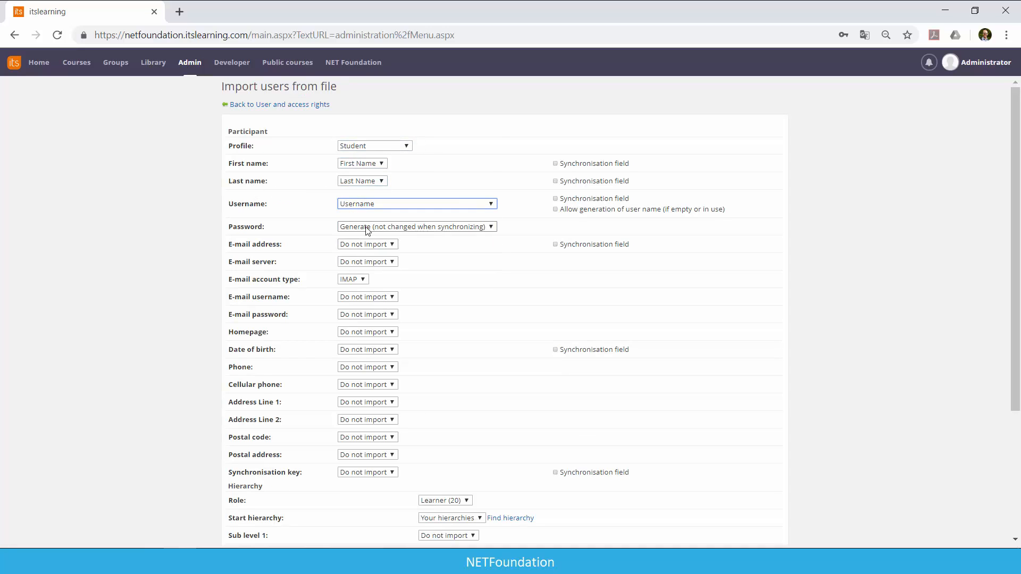
# Map the e-mail address to the file's Email column and the synchronisation key to its Sync Key column.
pyautogui.click(359, 244)
pyautogui.click(367, 291)
pyautogui.scroll(-3, 404, 329)
pyautogui.click(368, 340)
pyautogui.click(372, 402)
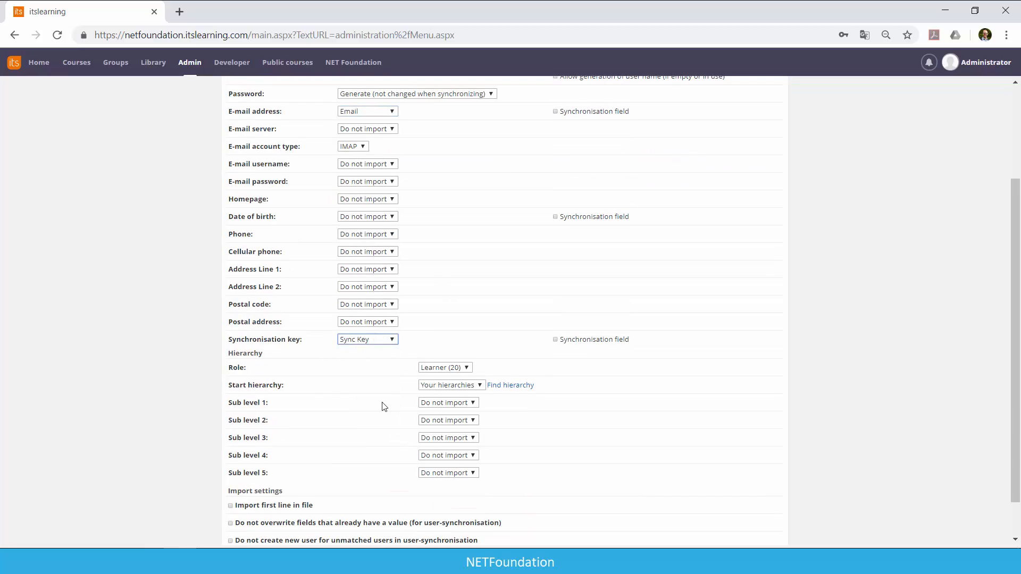
# Set the import's start hierarchy to NET Foundation, keeping the role Learner (20).
pyautogui.scroll(-1, 383, 414)
pyautogui.click(508, 341)
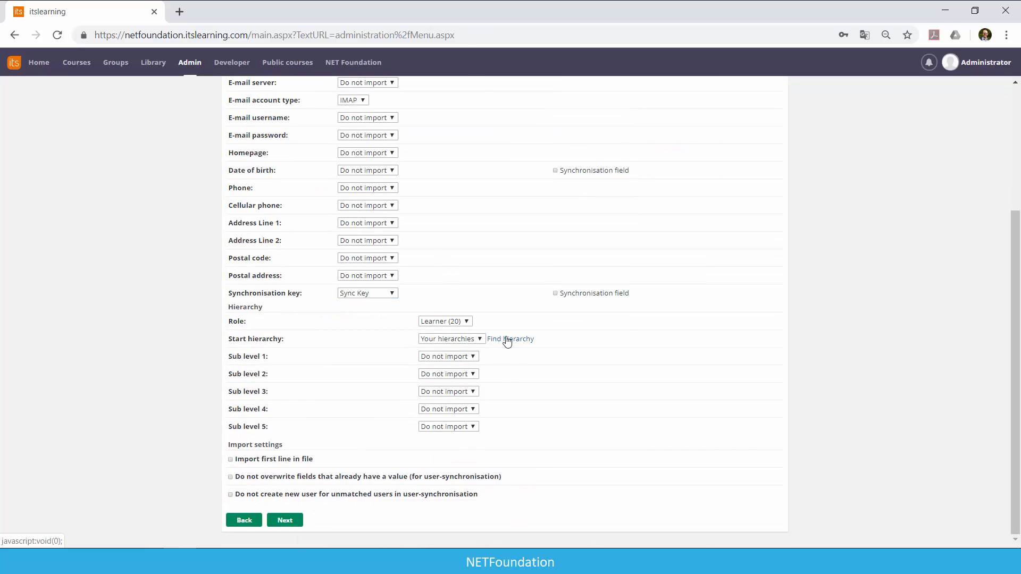
pyautogui.click(433, 110)
pyautogui.click(429, 322)
pyautogui.click(429, 322)
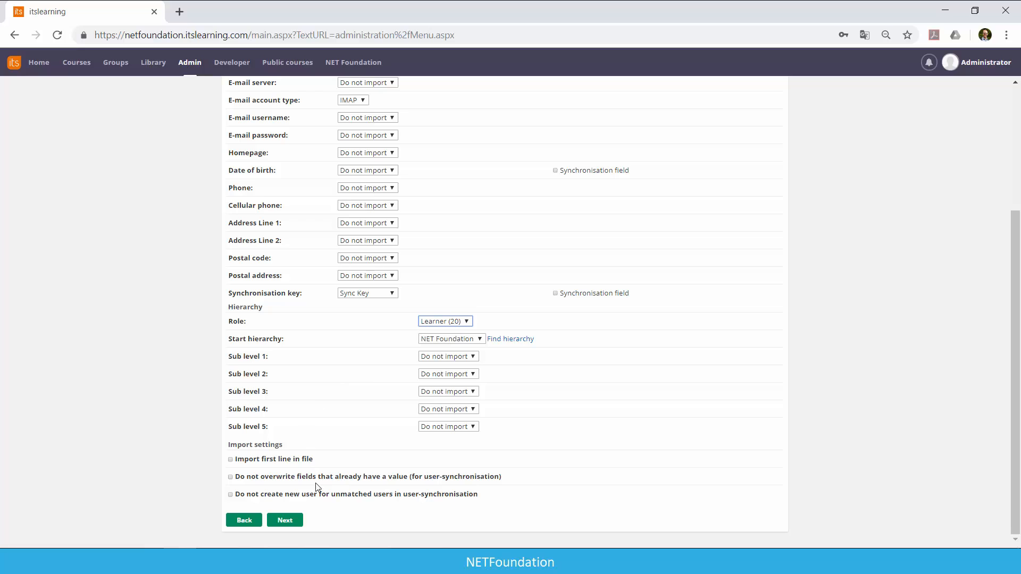
# Review the field mapping and import settings, continue with them unchanged, and finish by confirming the start of the user import.
pyautogui.scroll(4, 149, 460)
pyautogui.scroll(-2, 149, 460)
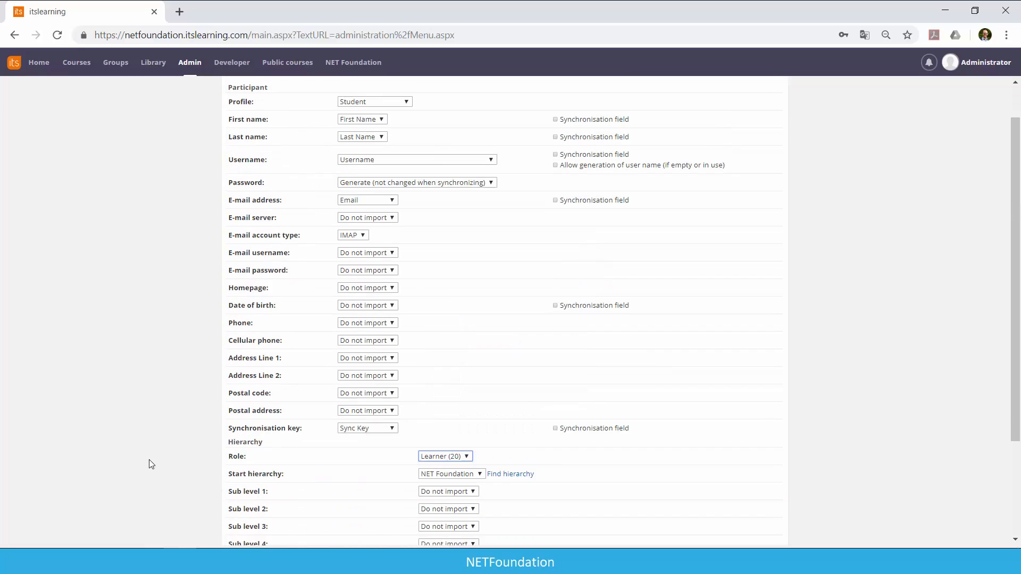
pyautogui.scroll(-2, 149, 459)
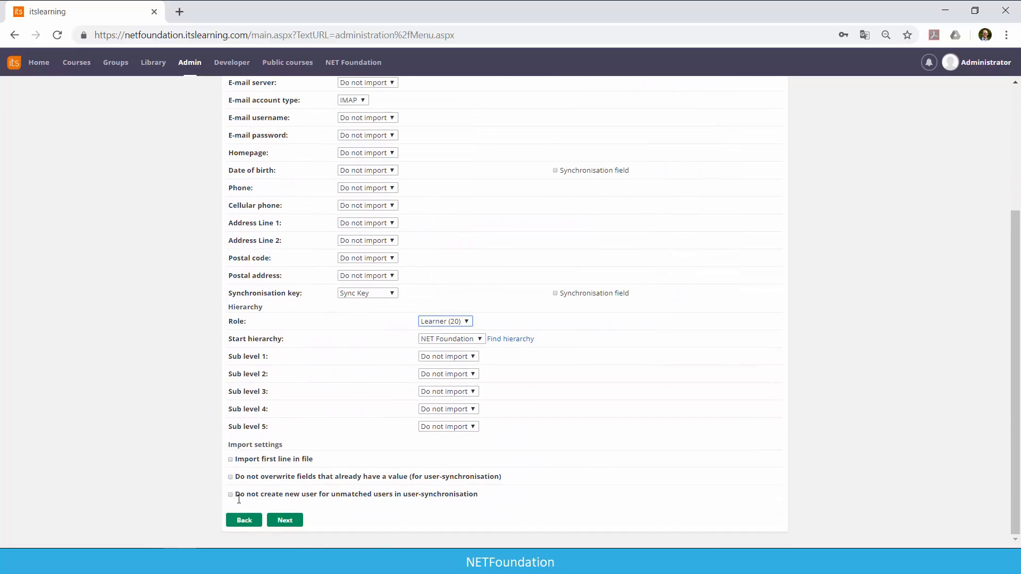
pyautogui.click(280, 521)
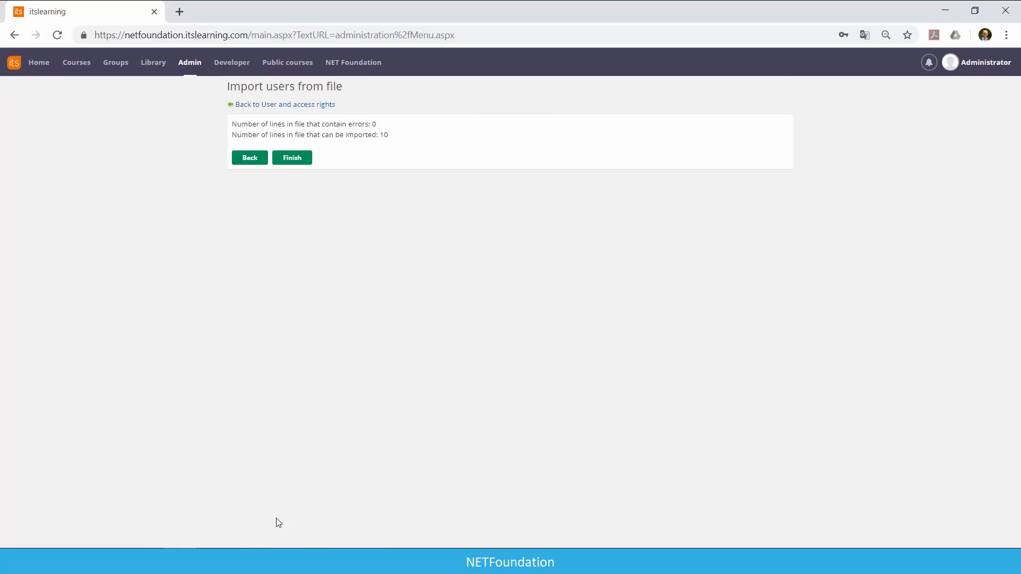
pyautogui.click(292, 158)
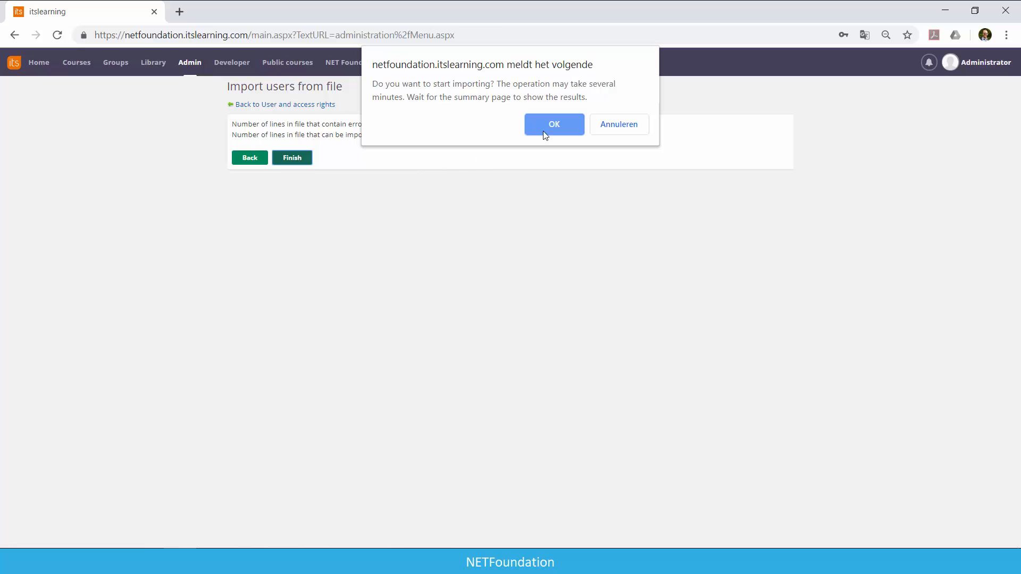
pyautogui.click(553, 125)
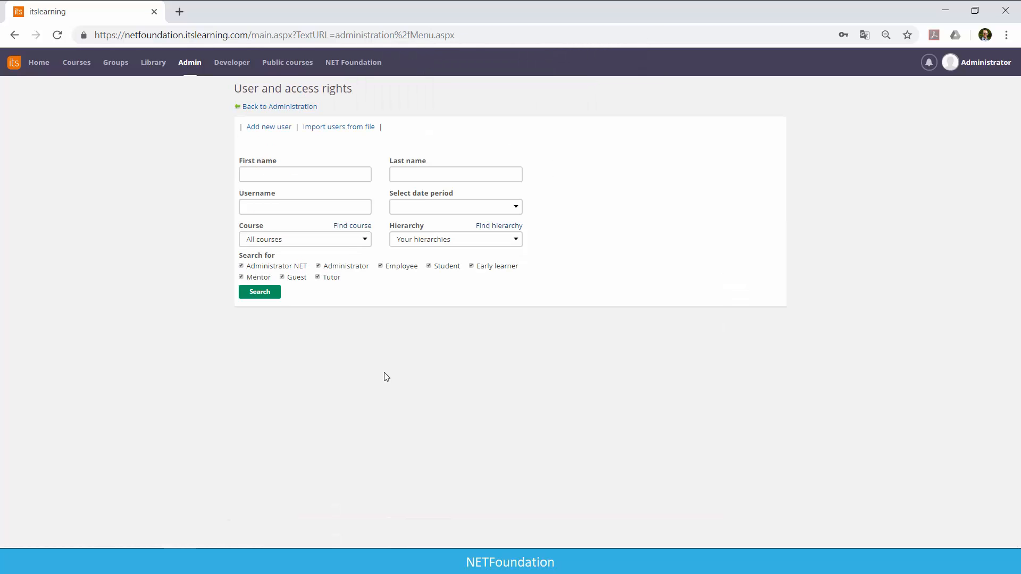
# Open the participants list of the course Test 20190403.
pyautogui.click(79, 62)
pyautogui.click(130, 114)
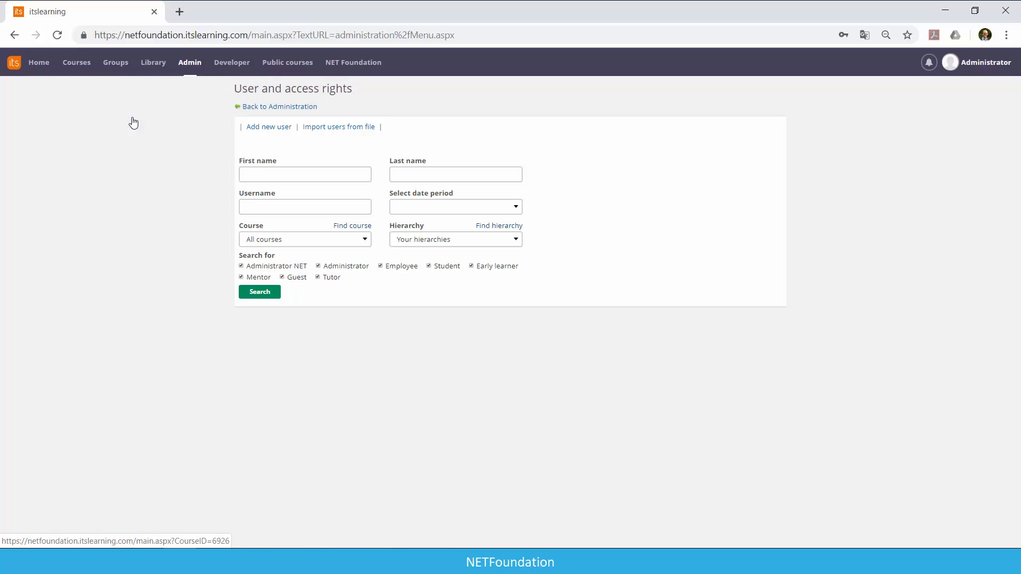
pyautogui.click(419, 87)
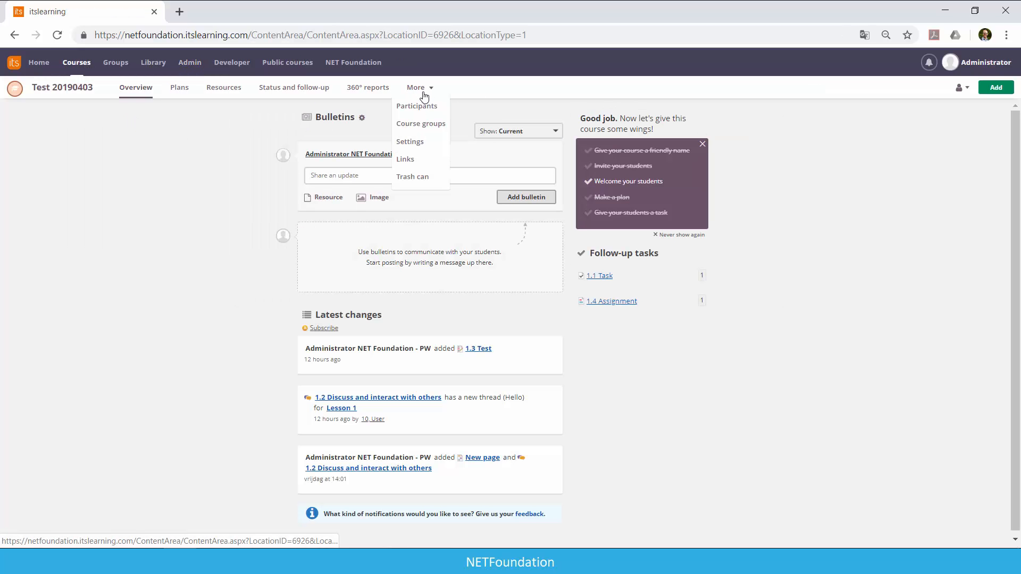
pyautogui.click(429, 106)
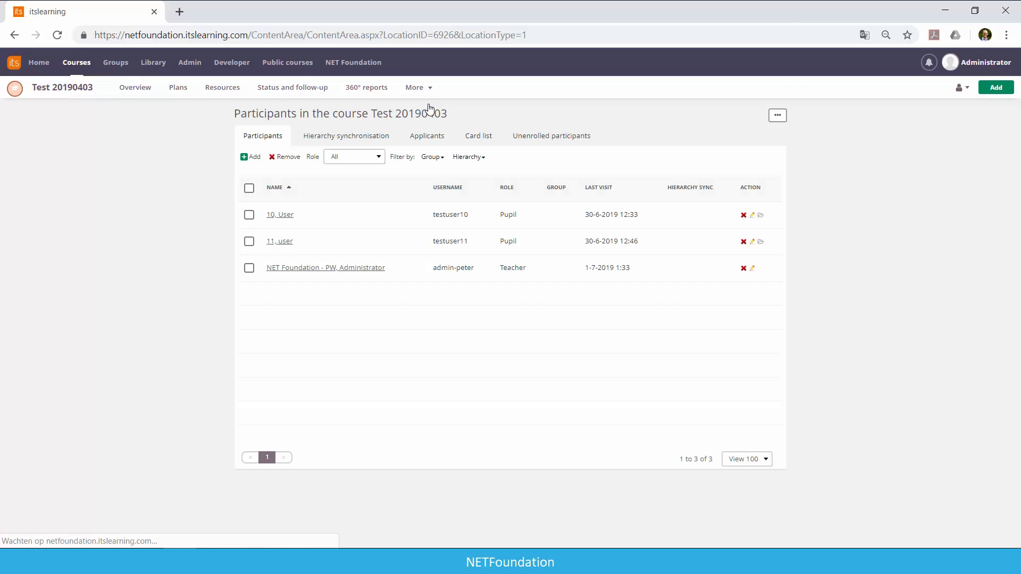
# Start adding participants to the course and search for people with the first name "user".
pyautogui.click(250, 159)
pyautogui.click(262, 168)
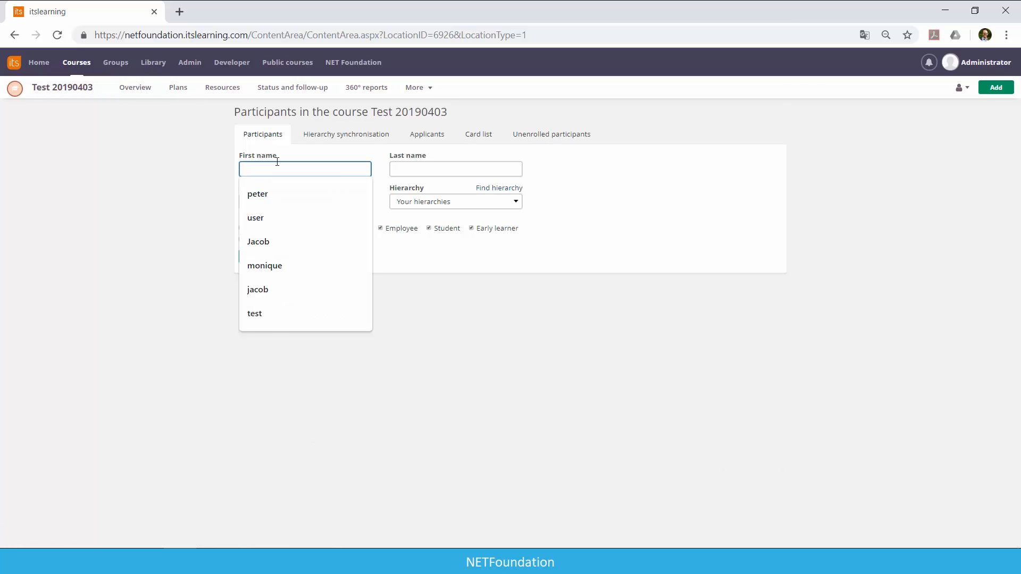
pyautogui.write('user')
pyautogui.press('Return')
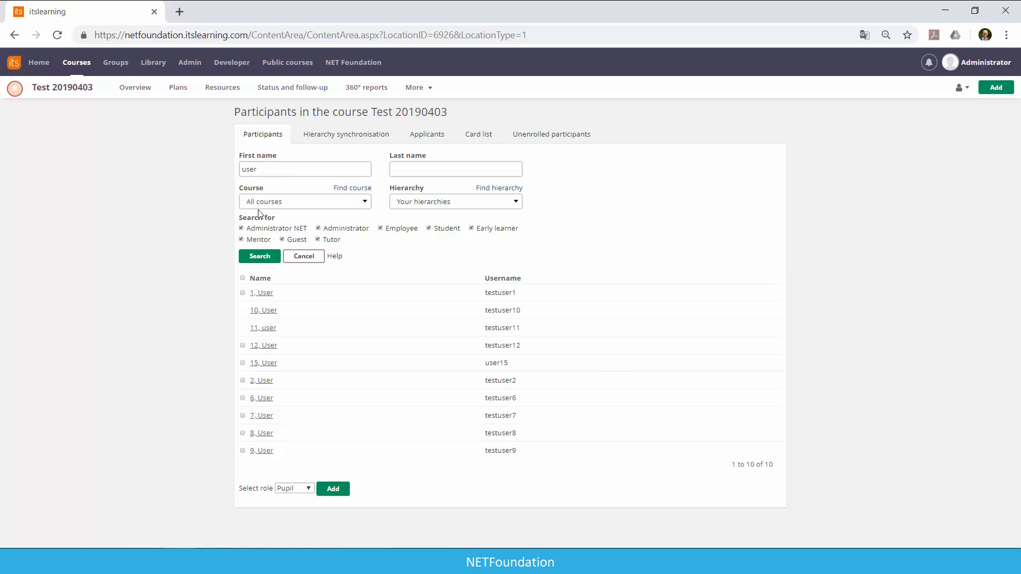
# Select User 1 from the search results and add this user to the course with the role Pupil.
pyautogui.click(242, 293)
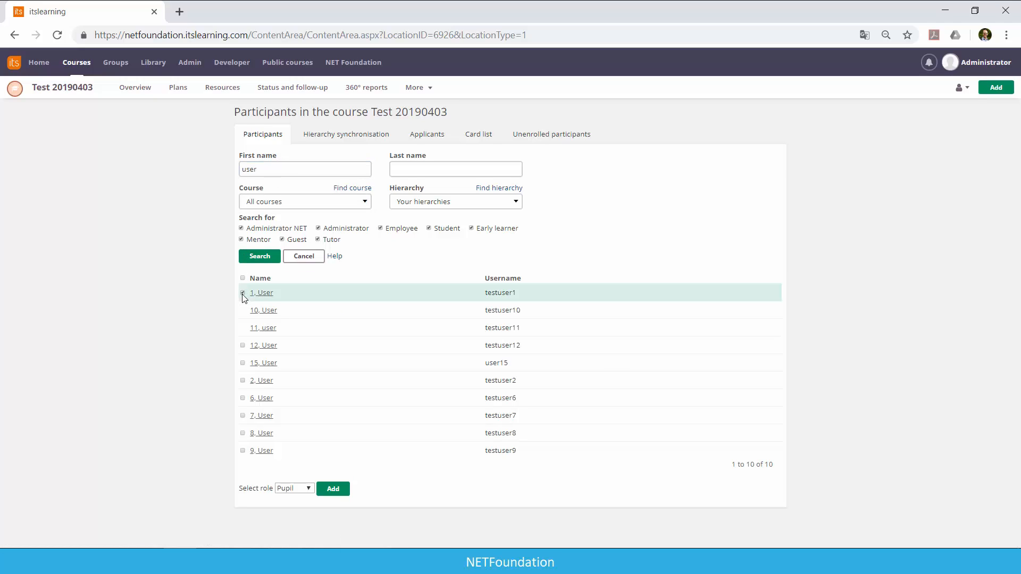
pyautogui.click(306, 488)
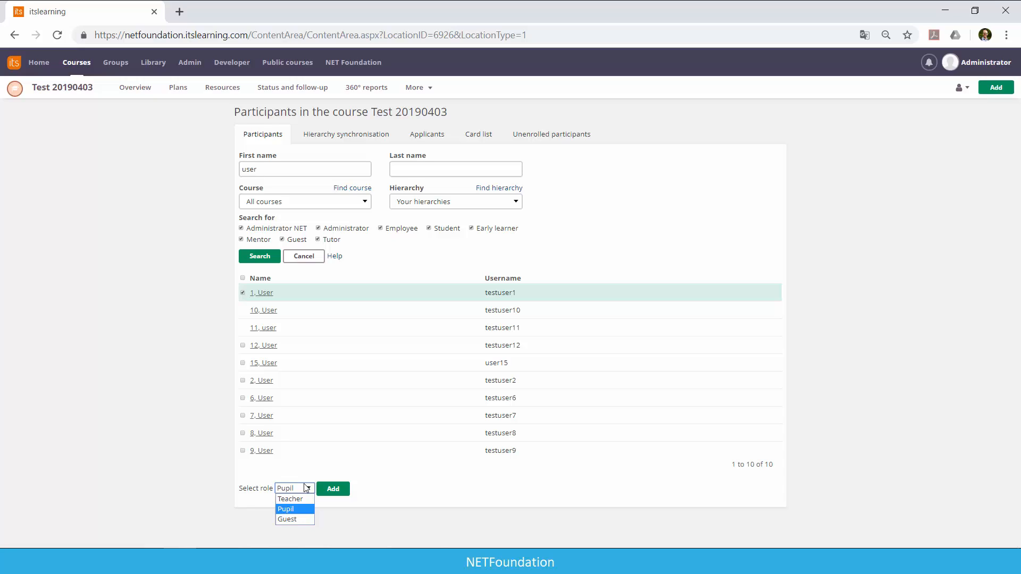
pyautogui.click(306, 489)
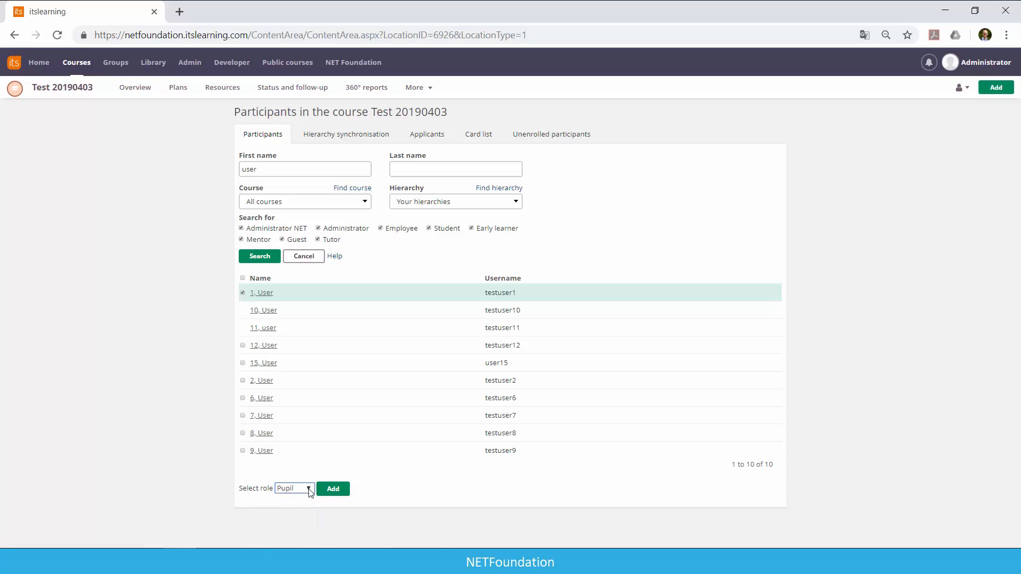
pyautogui.click(343, 494)
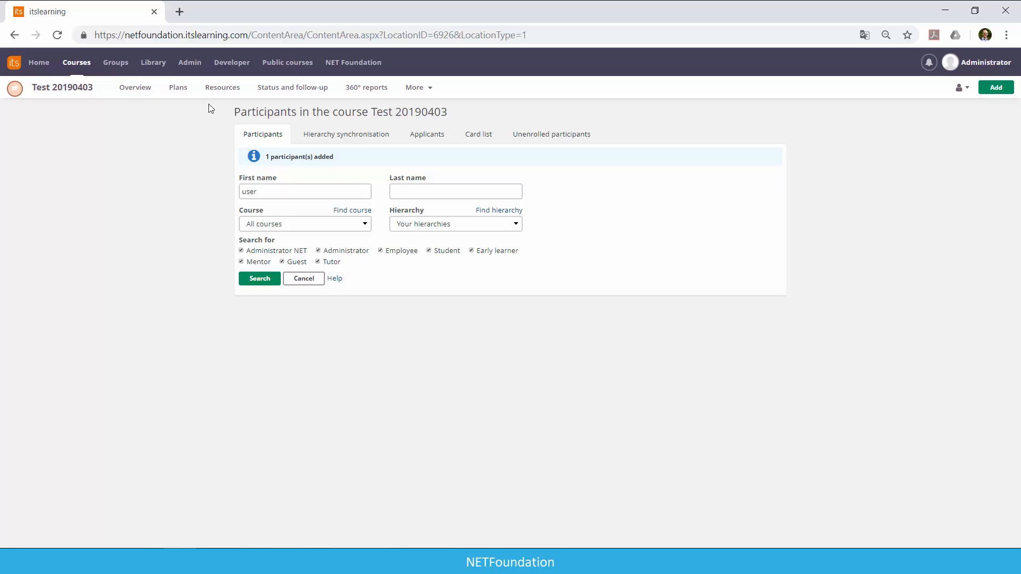
# View the course as a Pupil, check which additional course pages that role offers, and return to the Teacher view.
pyautogui.click(964, 88)
pyautogui.click(965, 93)
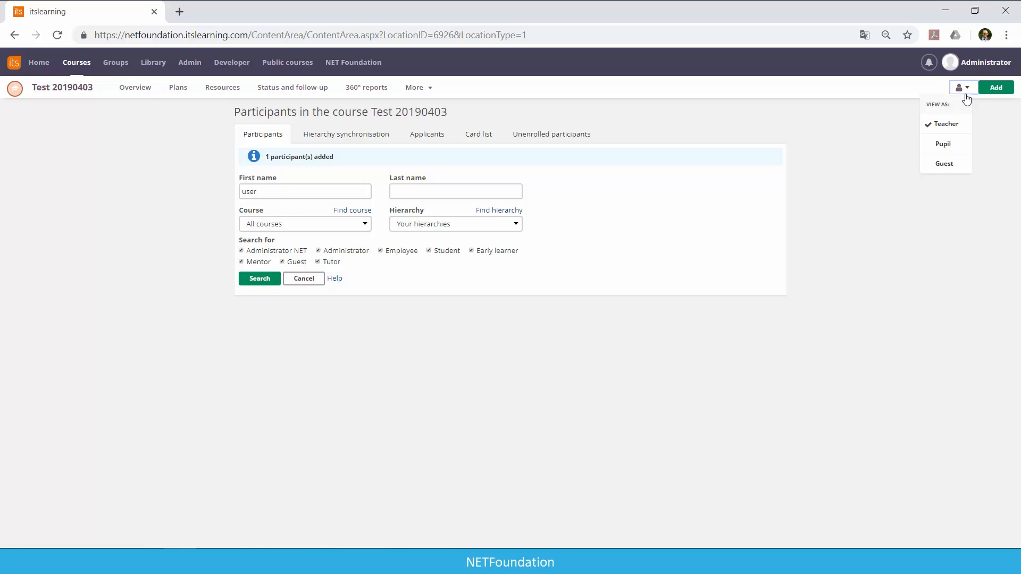
pyautogui.click(941, 151)
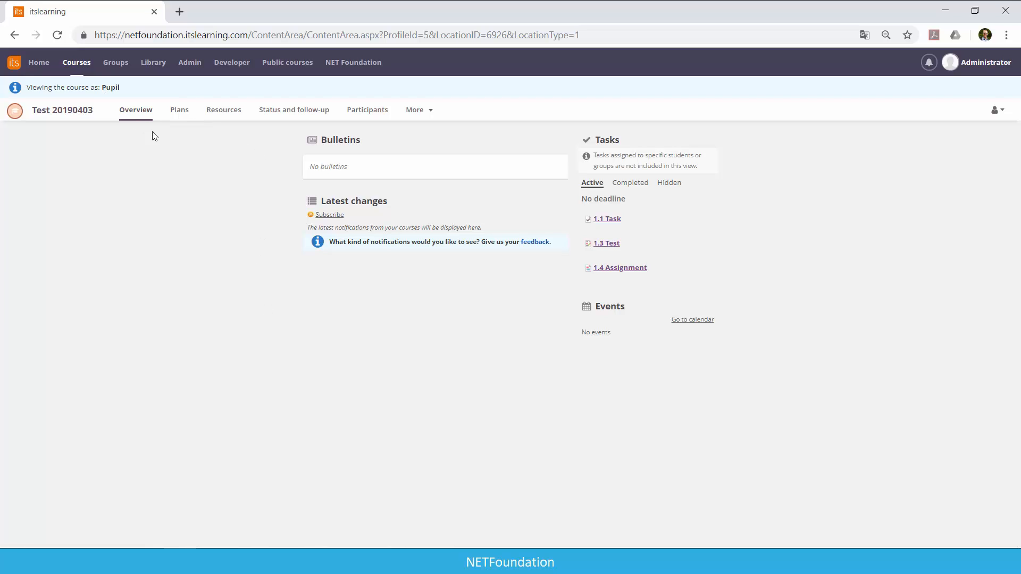
pyautogui.click(430, 117)
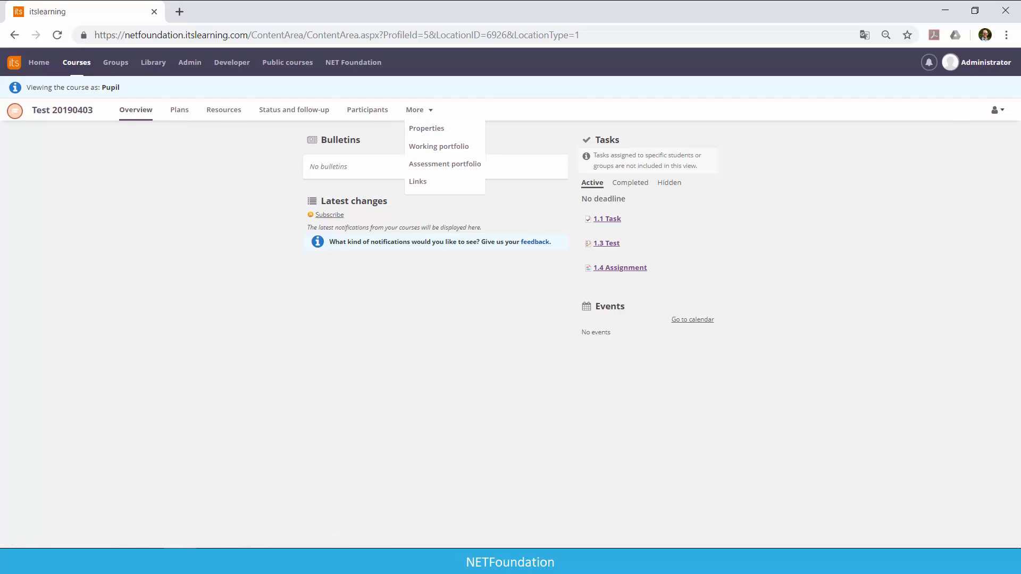
pyautogui.click(994, 110)
pyautogui.click(981, 145)
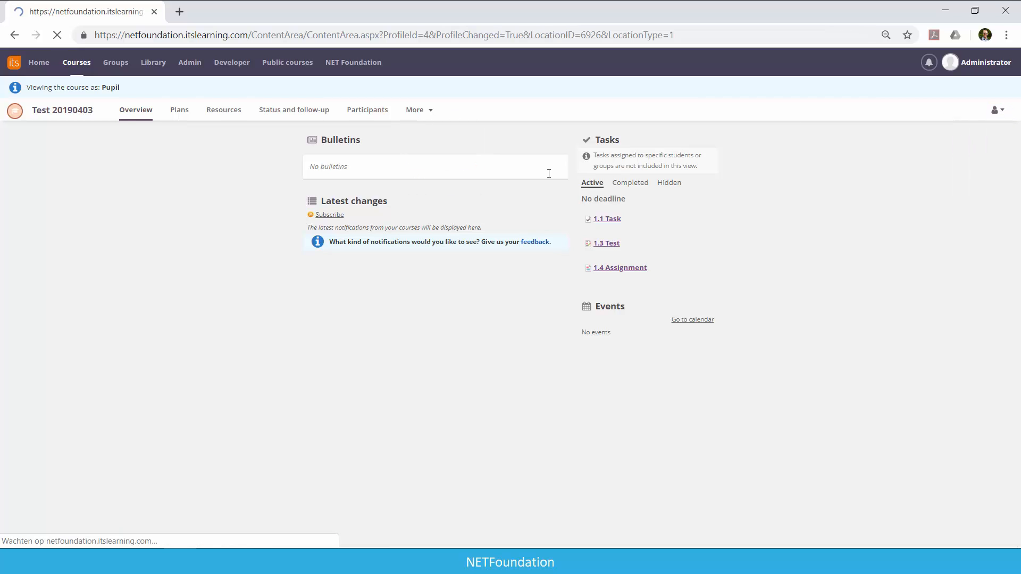